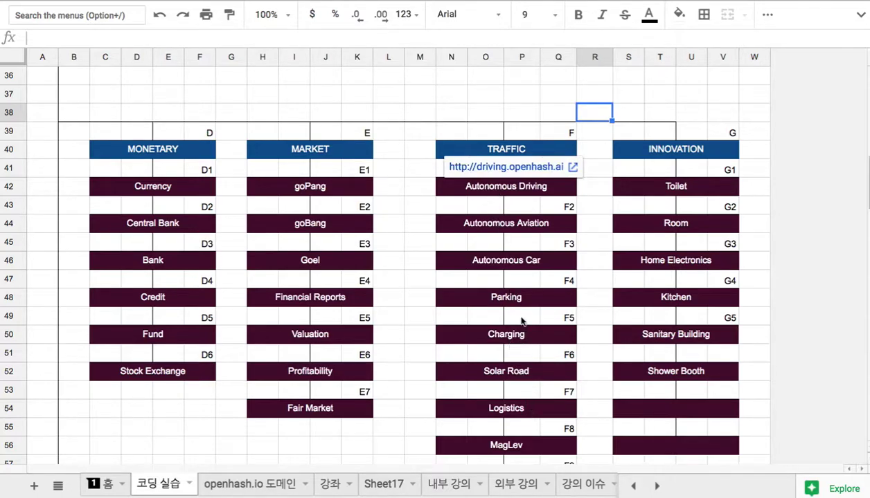
Step: Examine the TRAFFIC branch in the module chart, from its heading cell through the entries Autonomous Driving to Bicycle
{"action": "left_click", "coordinate": [416, 280]}
{"action": "left_click_drag", "start_coordinate": [438, 186], "coordinate": [521, 444]}
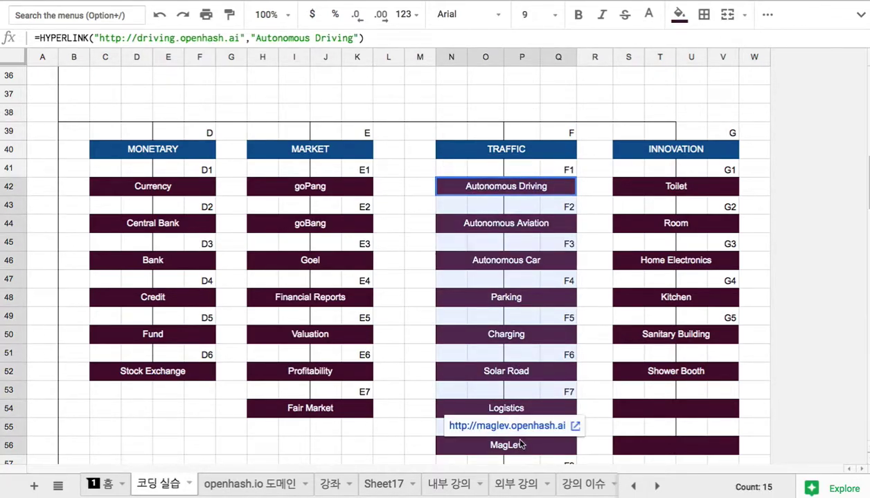
{"action": "scroll", "coordinate": [499, 402], "scroll_direction": "down", "scroll_amount": 2}
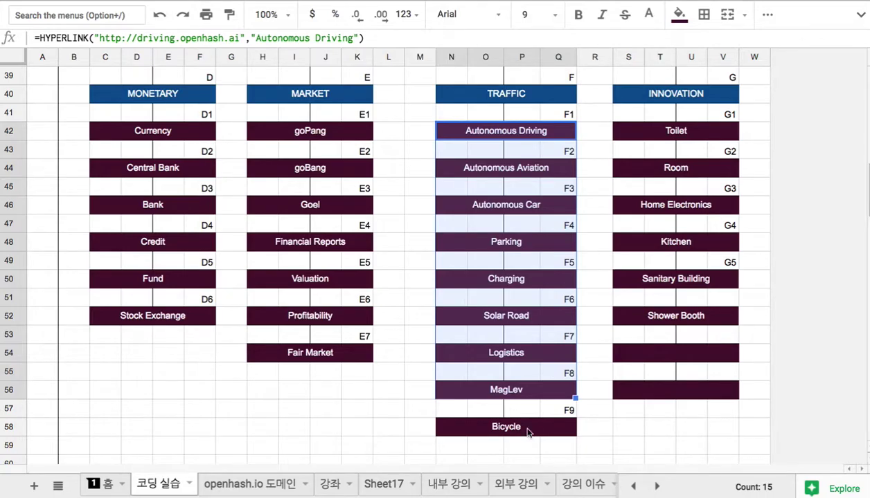
{"action": "left_click", "coordinate": [497, 428]}
{"action": "left_click_drag", "start_coordinate": [484, 140], "coordinate": [521, 435]}
{"action": "scroll", "coordinate": [524, 420], "scroll_direction": "up", "scroll_amount": 1}
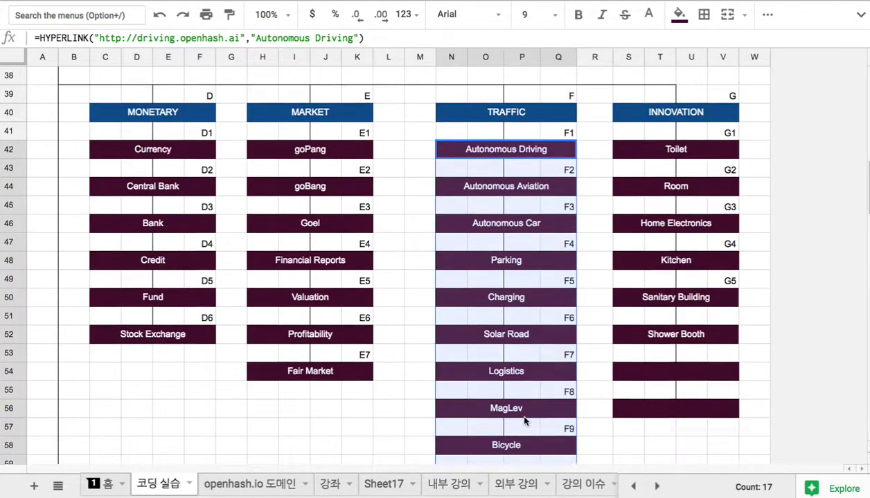
{"action": "scroll", "coordinate": [524, 418], "scroll_direction": "up", "scroll_amount": 2}
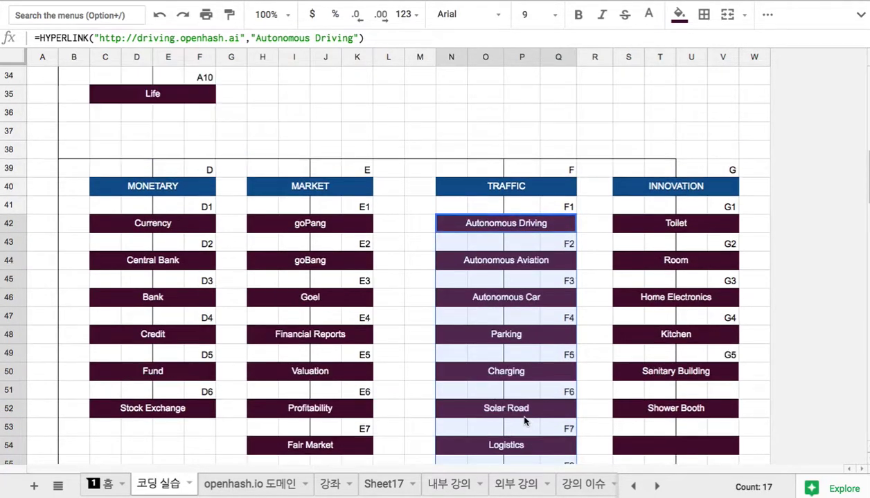
{"action": "left_click", "coordinate": [493, 193]}
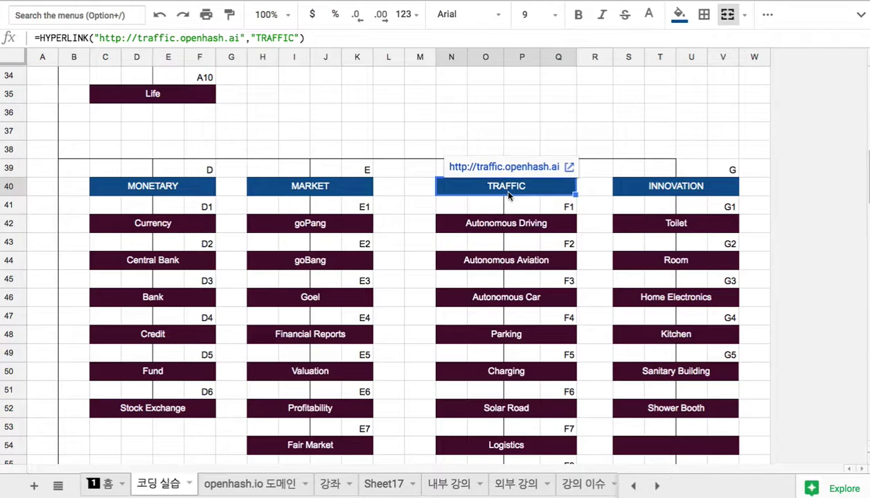
Step: Examine the chart's upper levels and the Jeju AI Education City cell above the EDUCATION branch
{"action": "scroll", "coordinate": [507, 196], "scroll_direction": "up", "scroll_amount": 10}
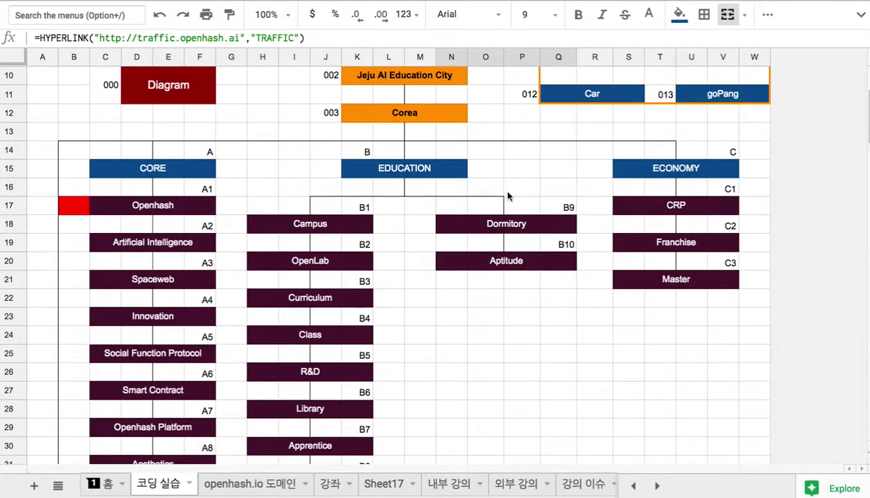
{"action": "scroll", "coordinate": [507, 196], "scroll_direction": "up", "scroll_amount": 2}
{"action": "scroll", "coordinate": [507, 196], "scroll_direction": "up", "scroll_amount": 2}
{"action": "left_click", "coordinate": [411, 156]}
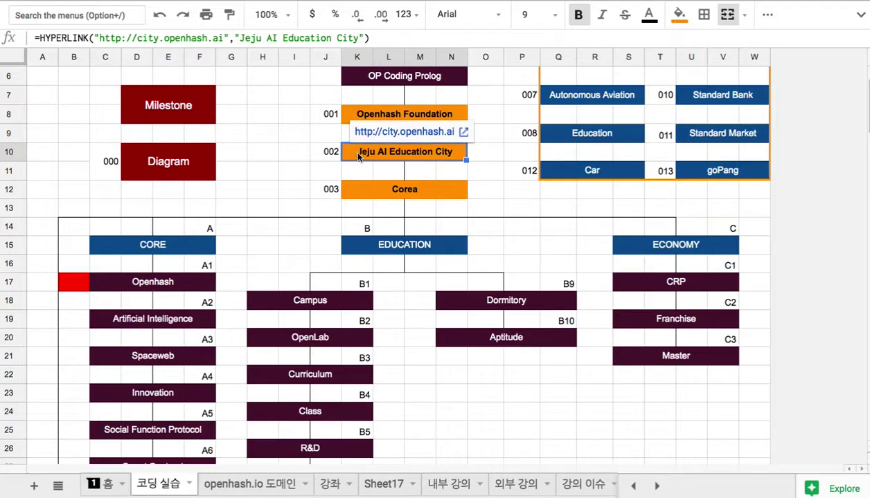
{"action": "scroll", "coordinate": [423, 193], "scroll_direction": "down", "scroll_amount": 3}
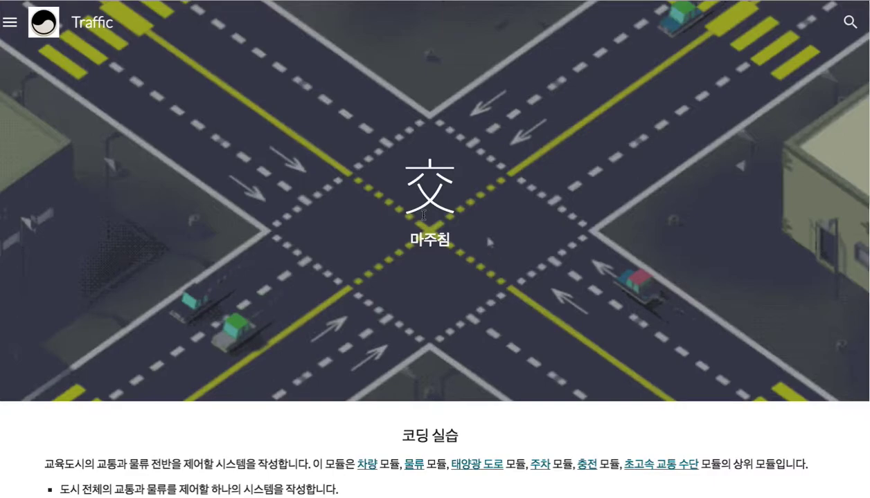
Step: Review the Traffic website's home page from the intersection banner to its last section, along with its list of pages
{"action": "double_click", "coordinate": [449, 239]}
{"action": "scroll", "coordinate": [492, 243], "scroll_direction": "down", "scroll_amount": 5}
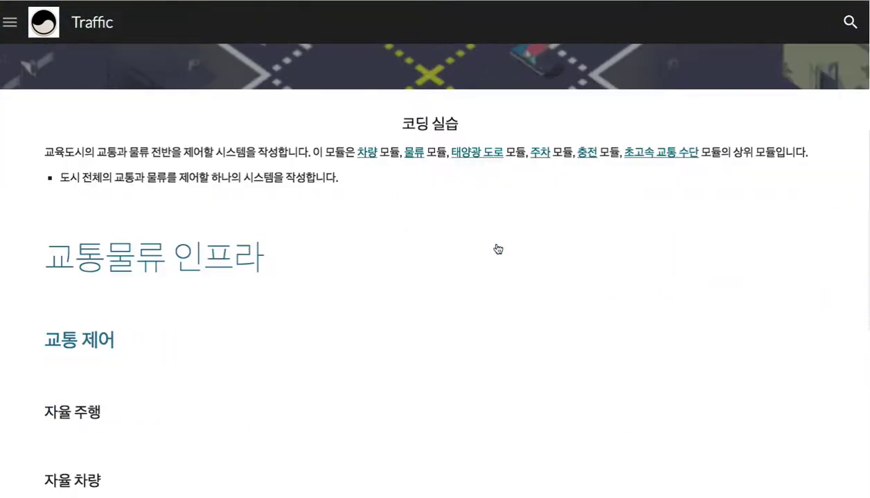
{"action": "scroll", "coordinate": [496, 248], "scroll_direction": "down", "scroll_amount": 5}
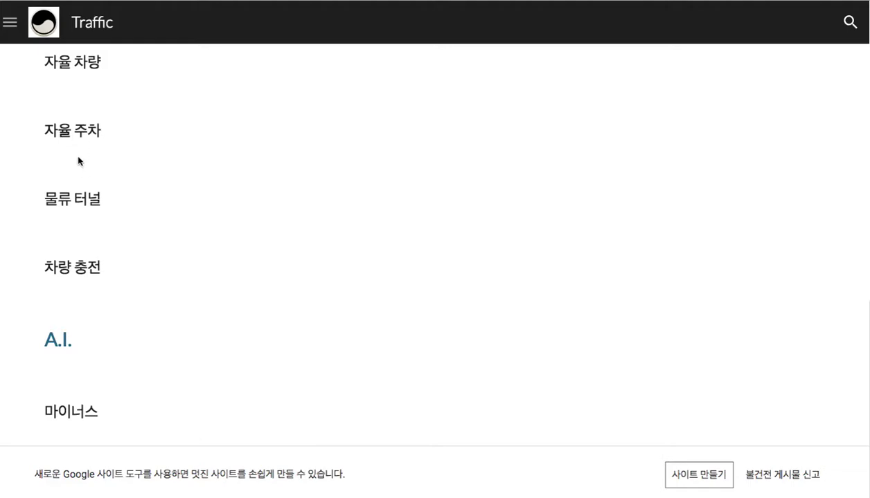
{"action": "scroll", "coordinate": [89, 254], "scroll_direction": "up", "scroll_amount": 10}
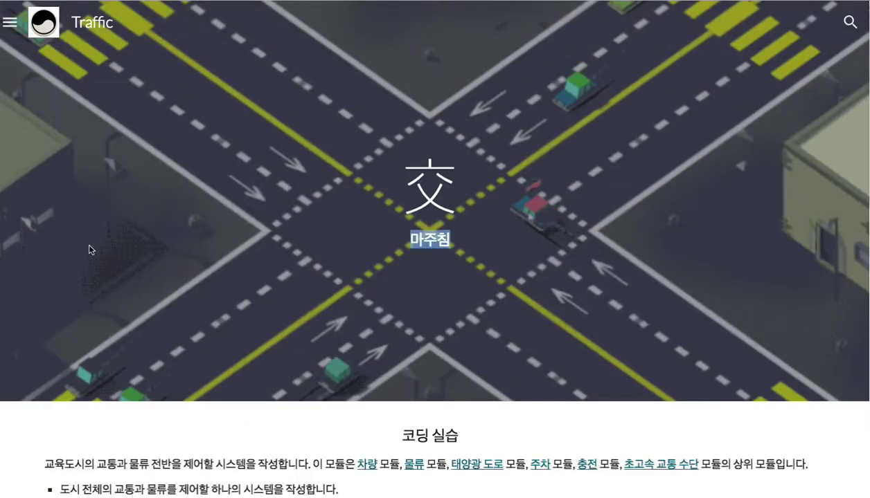
{"action": "left_click", "coordinate": [10, 22]}
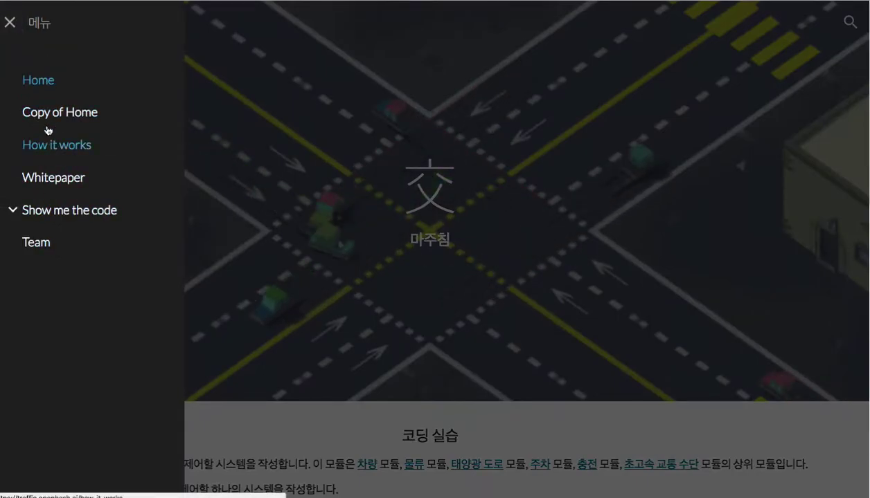
{"action": "left_click", "coordinate": [275, 428]}
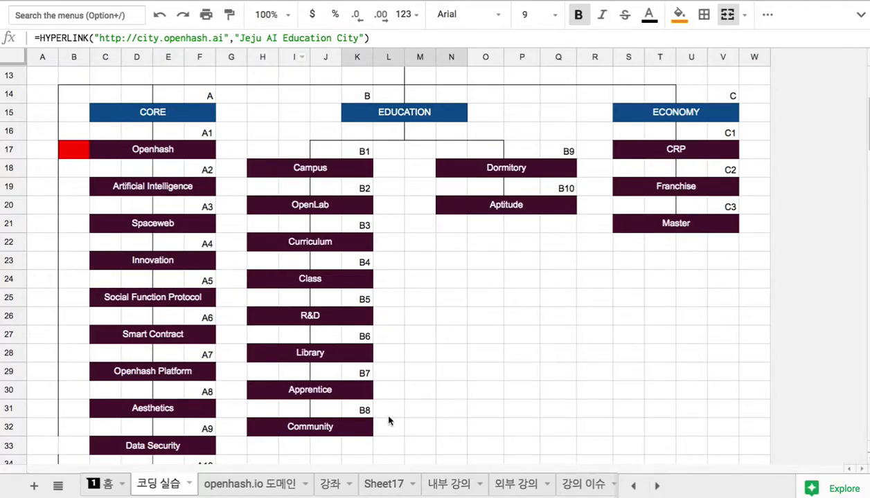
Step: Enter the title "Traffic" in the blue header row of Sheet17
{"action": "left_click", "coordinate": [385, 484]}
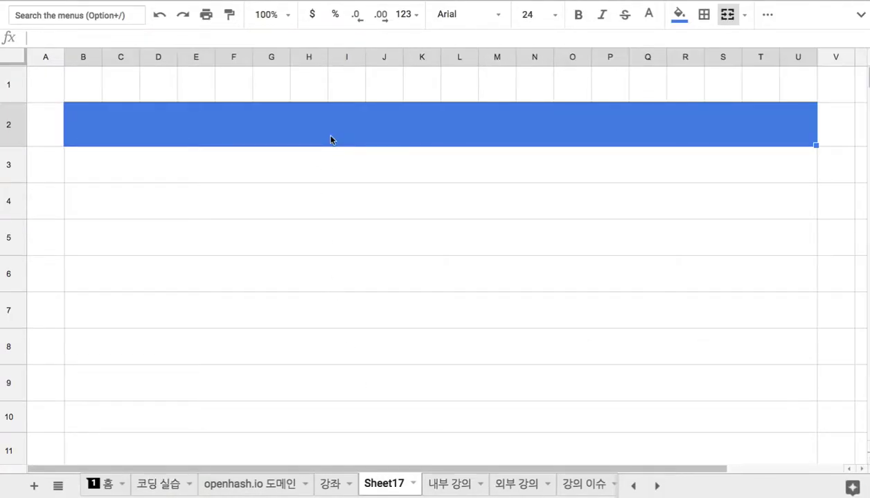
{"action": "type", "text": "Traffic"}
{"action": "left_click", "coordinate": [335, 174]}
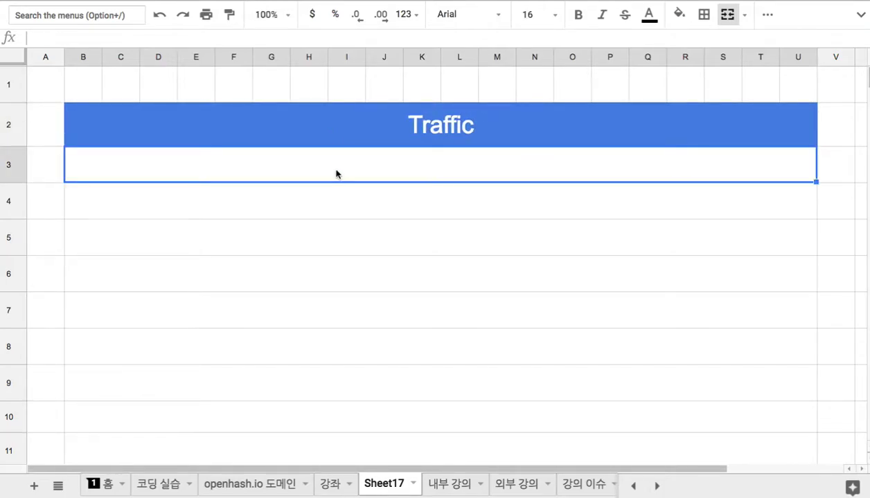
Step: Enter "하위 수풀 9개로부터 Hash를 수집하여, 새로운 Hash를 생성하고, 그것을 제주 AI 교육도시로 전달." in row 3 below the title
{"action": "type", "text": "gk"}
{"action": "key", "text": "BackSpace"}
{"action": "key", "text": "BackSpace"}
{"action": "type", "text": "하위 수풀"}
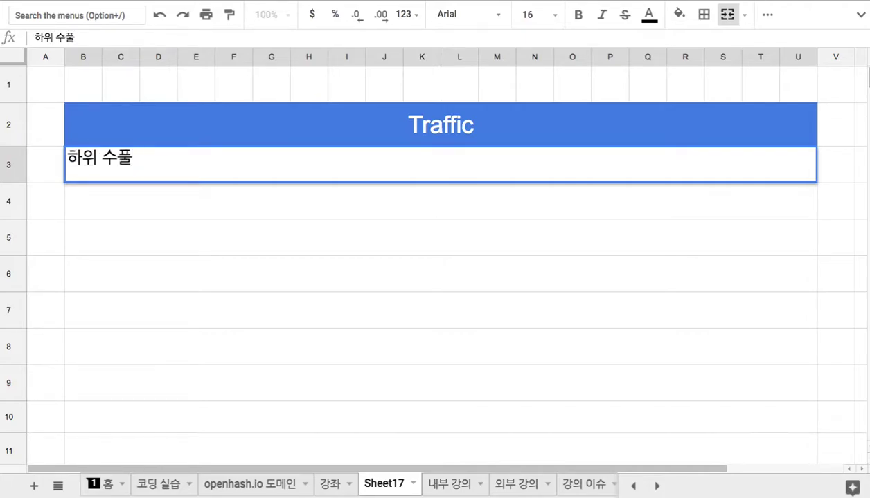
{"action": "type", "text": " 9개로부터 HAsh"}
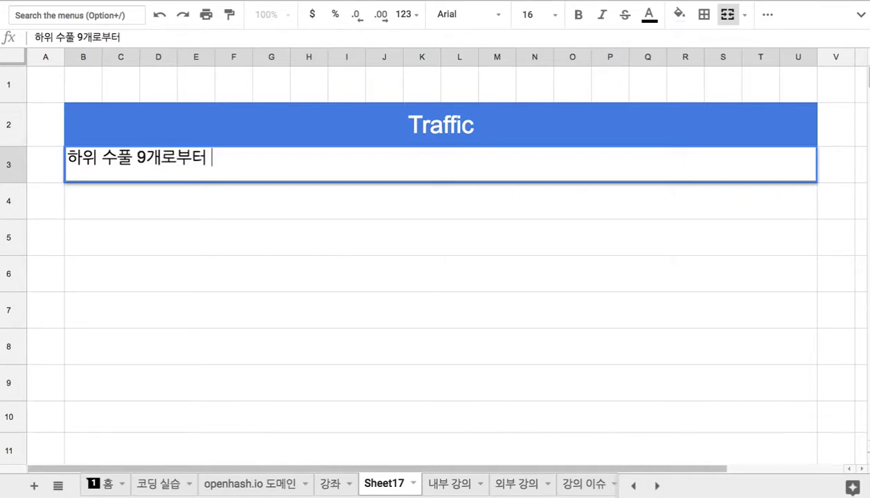
{"action": "key", "text": "BackSpace"}
{"action": "key", "text": "BackSpace"}
{"action": "key", "text": "BackSpace"}
{"action": "type", "text": "ah"}
{"action": "key", "text": "BackSpace"}
{"action": "type", "text": "sh를 수"}
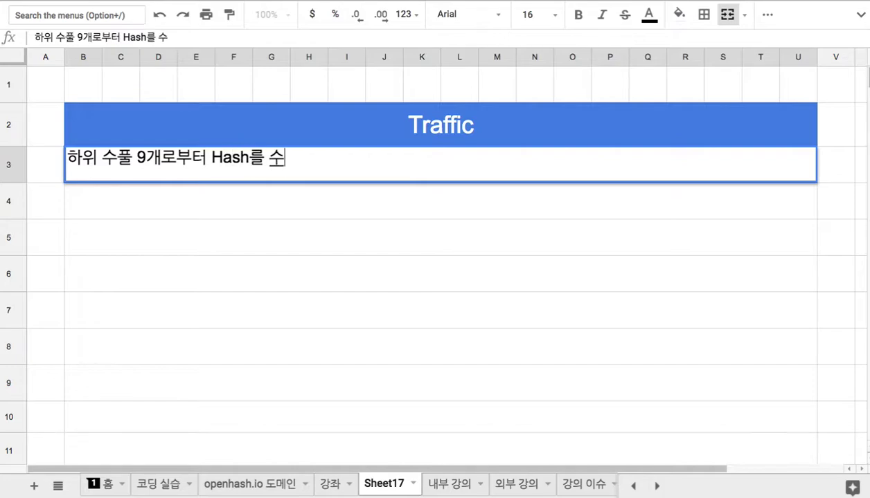
{"action": "type", "text": "집하여, 새로운 "}
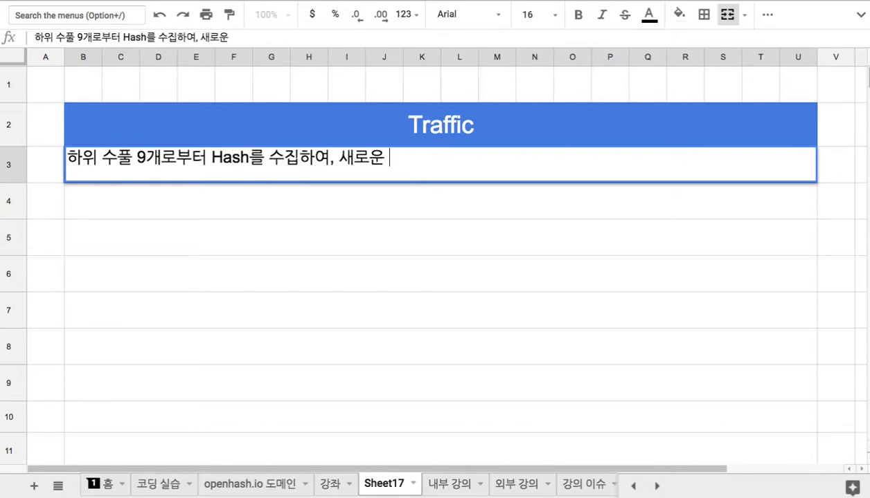
{"action": "type", "text": "Hash"}
{"action": "type", "text": "를 생"}
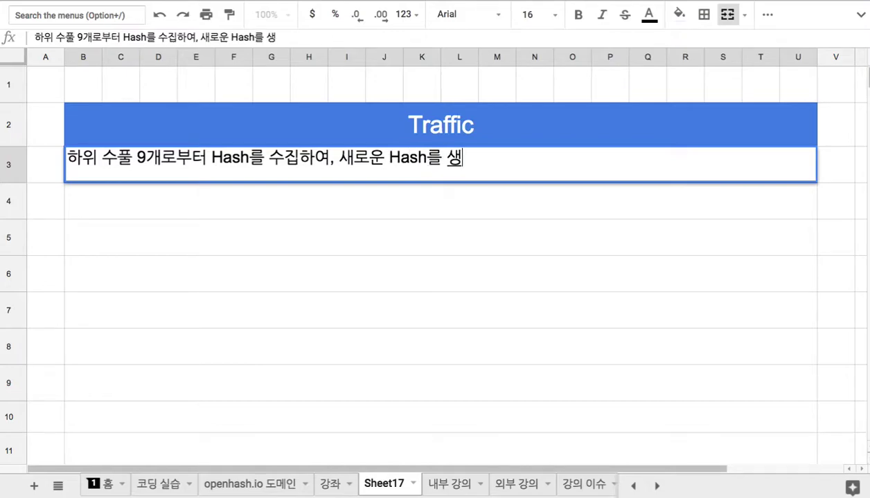
{"action": "type", "text": "성하고, ㄱ그것을 "}
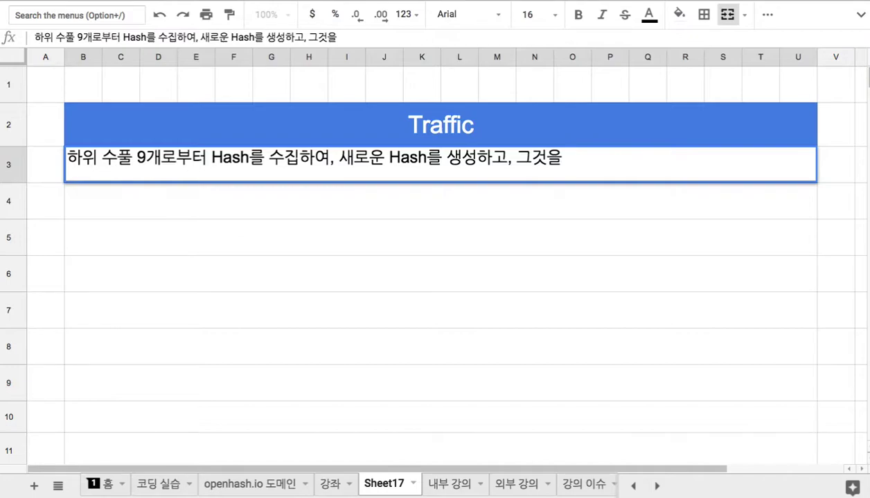
{"action": "type", "text": "제주 AI"}
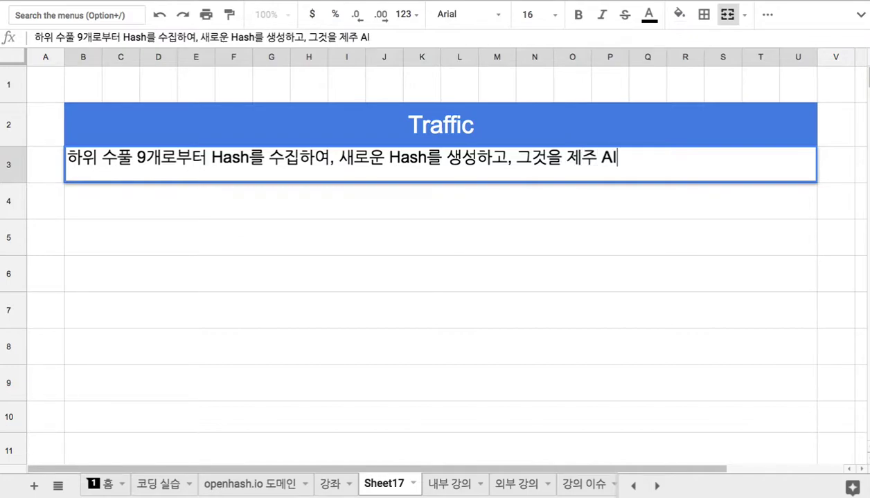
{"action": "type", "text": " 교ㅇ"}
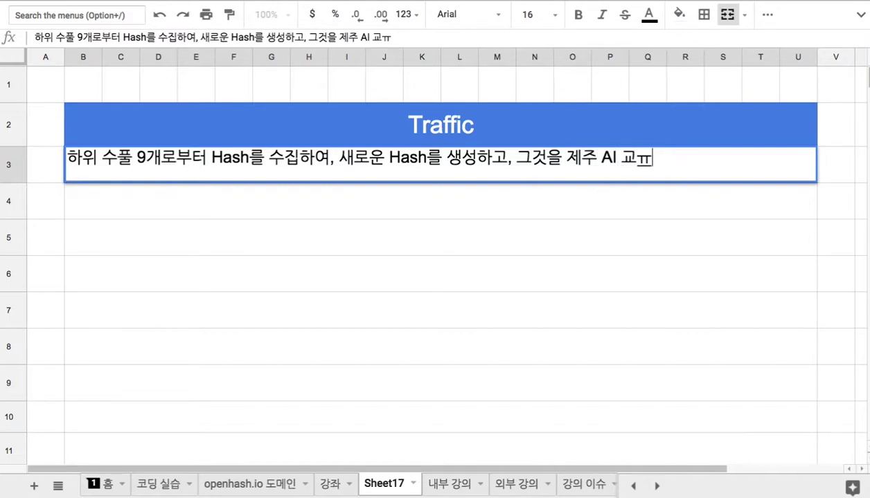
{"action": "type", "text": "육도시로 "}
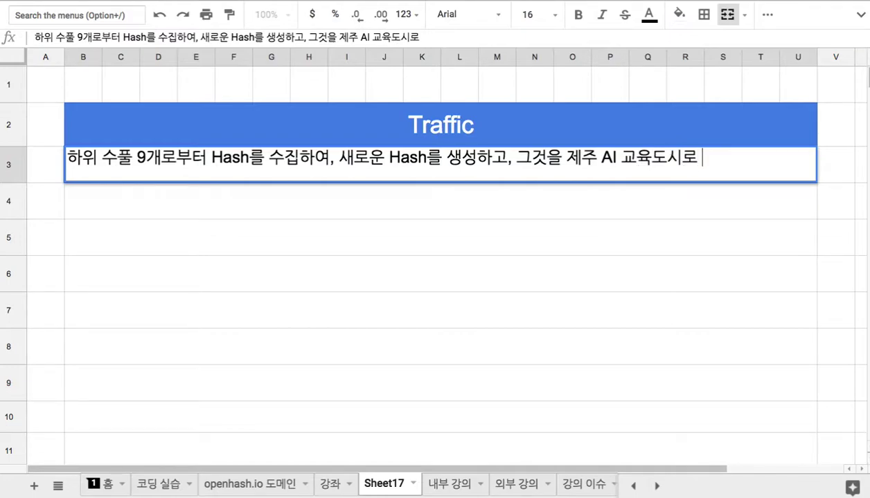
{"action": "type", "text": "전다ㄹ."}
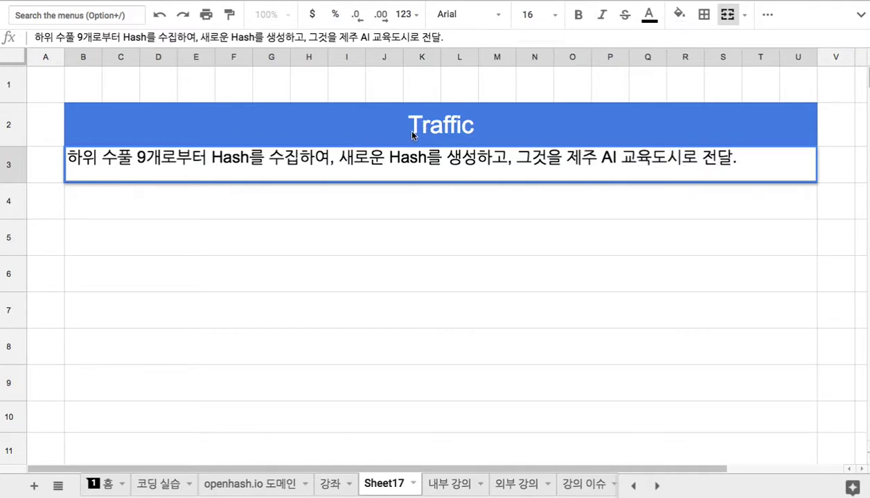
{"action": "left_click", "coordinate": [411, 134]}
{"action": "left_click", "coordinate": [309, 206]}
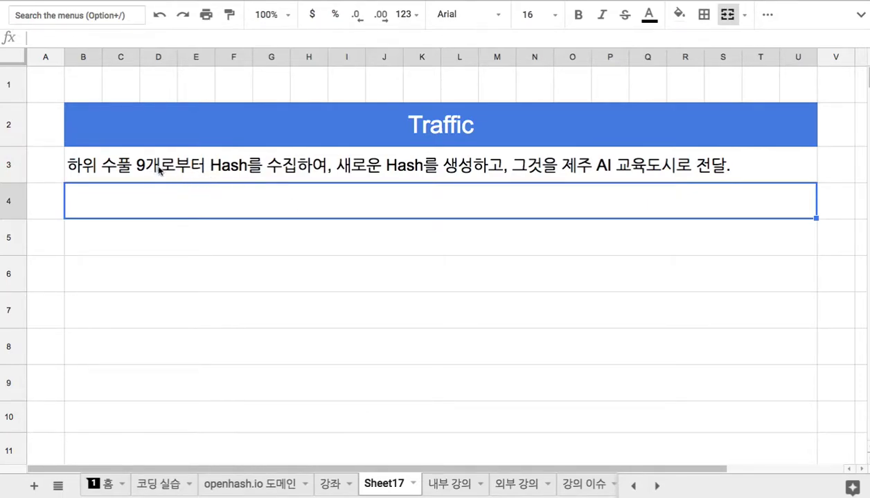
Step: Number the description in row 3 by adding "1. " in front of its text
{"action": "left_click", "coordinate": [81, 169]}
{"action": "key", "text": "Return"}
{"action": "key", "text": "Home"}
{"action": "type", "text": "1."}
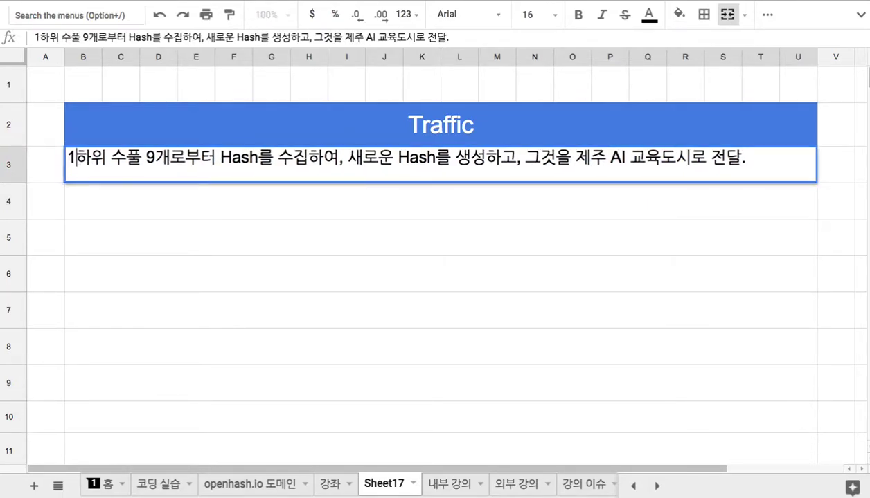
{"action": "left_click", "coordinate": [120, 205]}
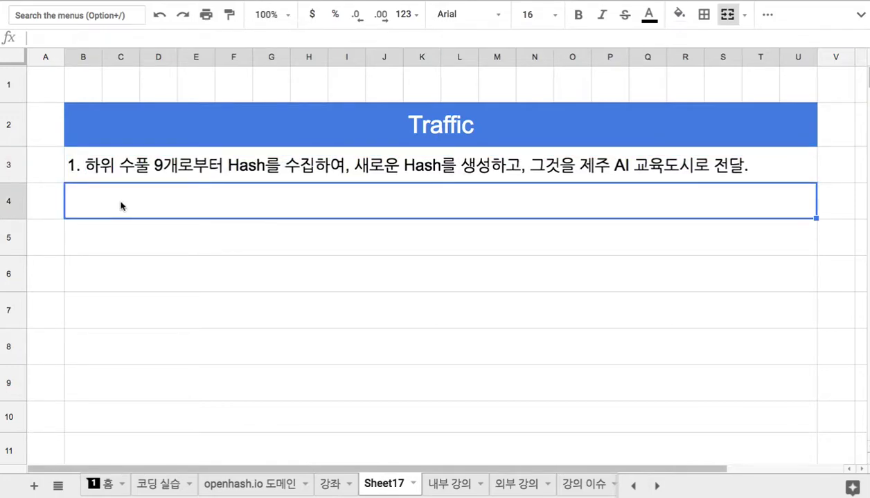
Step: Enter the second item "2. 도시 내의 모든 교통과 물류를 제어하는 시스템" in row 4
{"action": "type", "text": "2"}
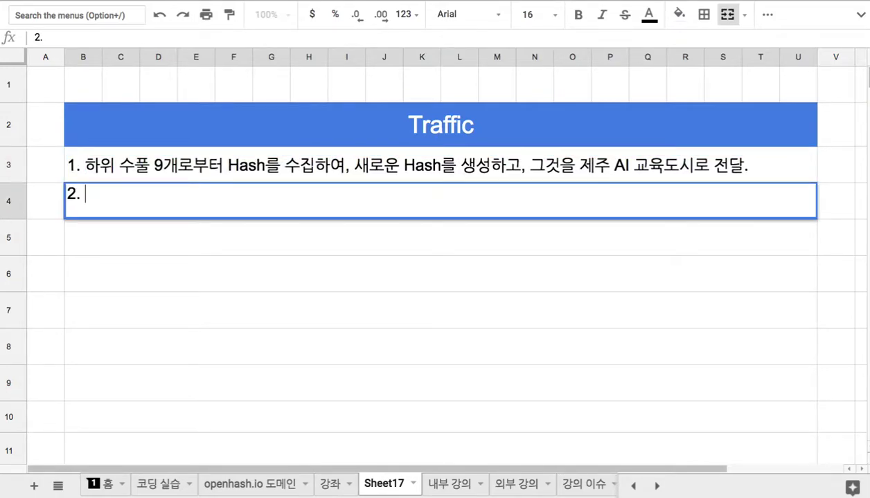
{"action": "type", "text": ". 도시 내의 몯든 교통과 ㅁ룰"}
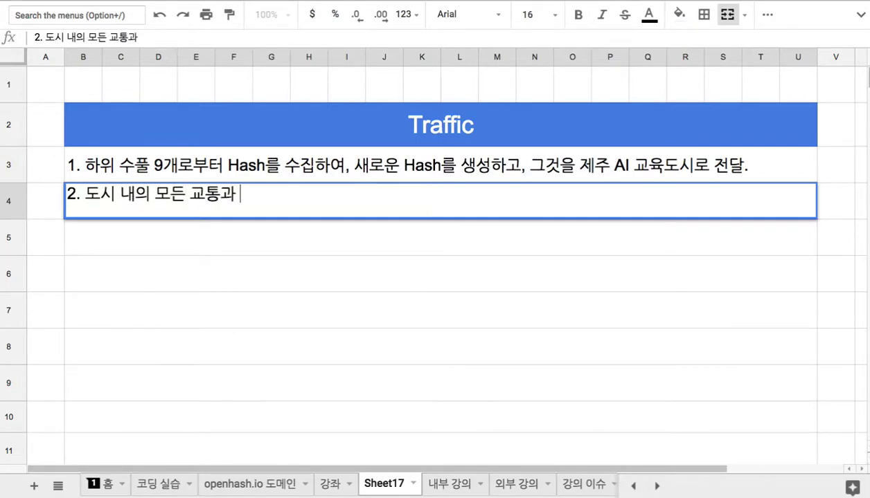
{"action": "key", "text": "BackSpace"}
{"action": "key", "text": "BackSpace"}
{"action": "key", "text": "BackSpace"}
{"action": "key", "text": "BackSpace"}
{"action": "key", "text": "BackSpace"}
{"action": "type", "text": "물류를 제엏"}
{"action": "type", "text": "하는 시스템"}
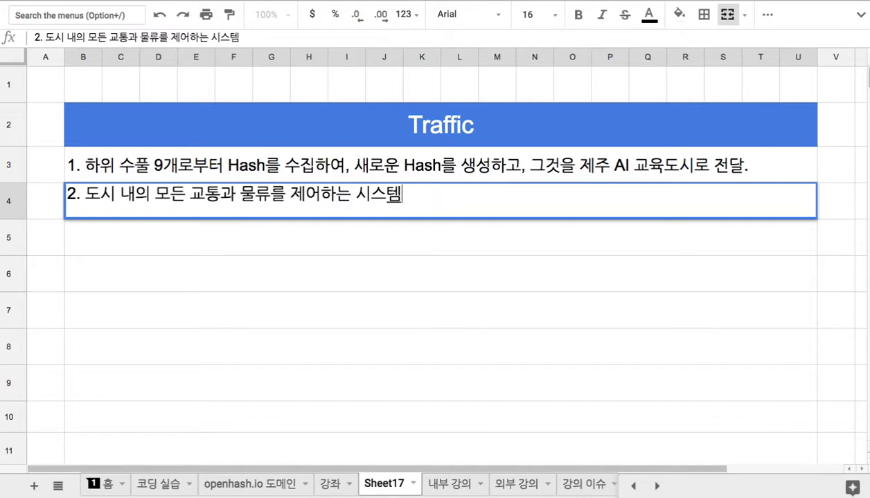
{"action": "left_click", "coordinate": [380, 118]}
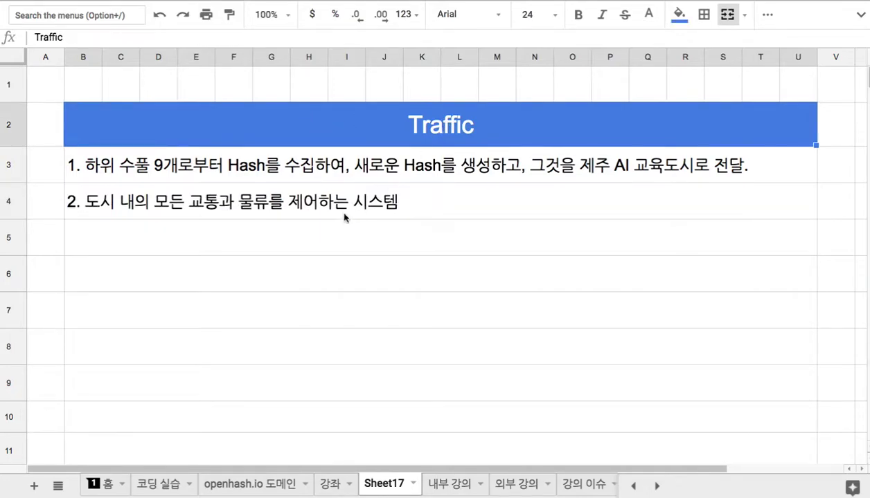
Step: Enter the third item "3. AI 기술 => Path Finding or Optimal Path" in row 5
{"action": "left_click", "coordinate": [316, 242]}
{"action": "type", "text": "3. AI"}
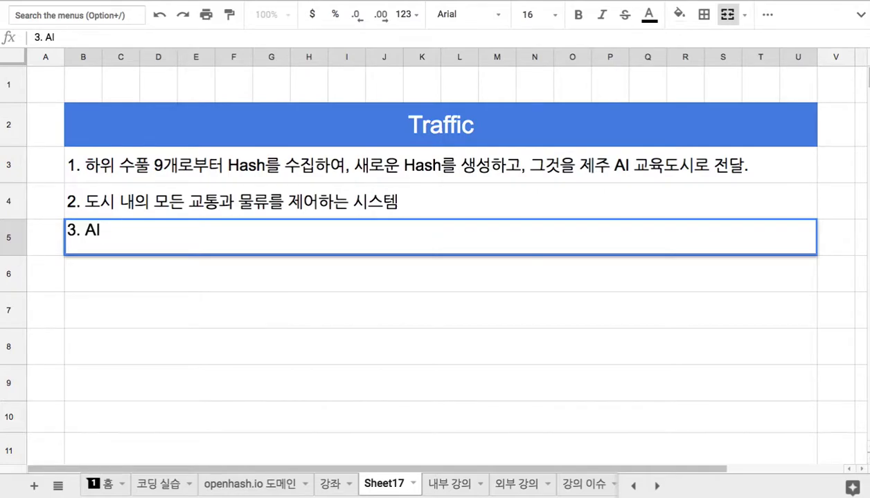
{"action": "type", "text": " 기술도ㄱ"}
{"action": "key", "text": "BackSpace"}
{"action": "key", "text": "BackSpace"}
{"action": "type", "text": "=>"}
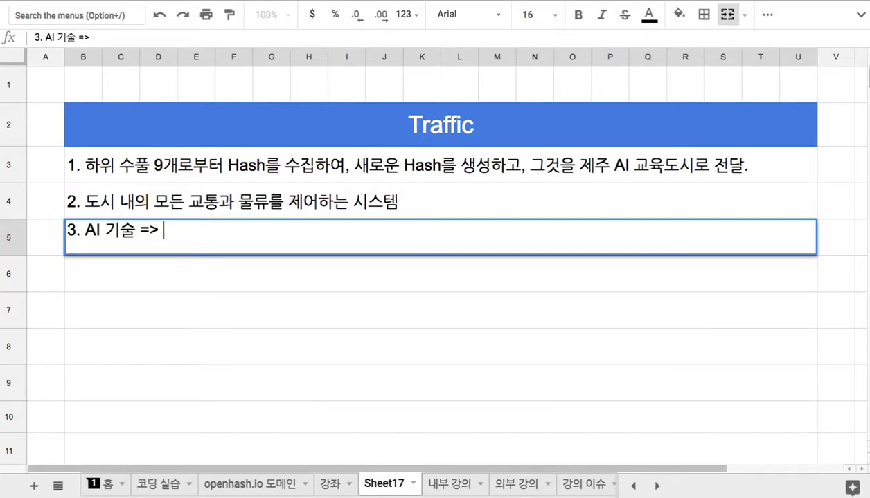
{"action": "type", "text": "Patjh"}
{"action": "key", "text": "BackSpace"}
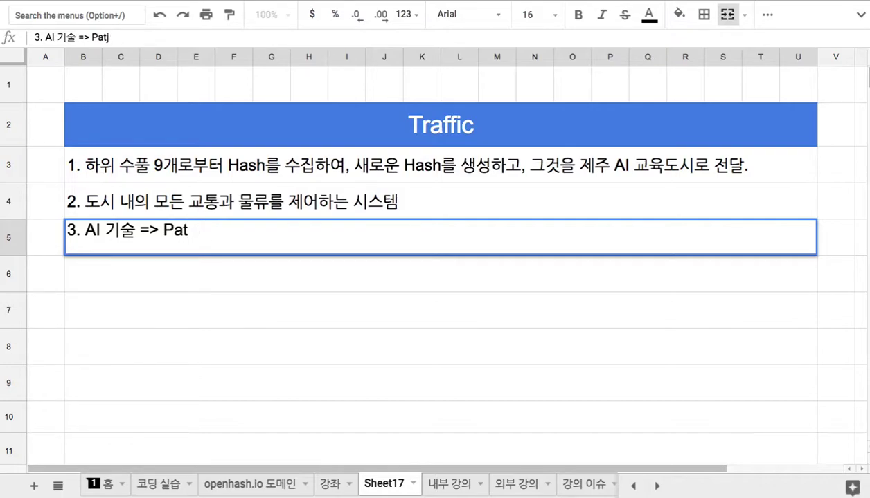
{"action": "type", "text": "h Finding or Optimal PAt"}
{"action": "key", "text": "BackSpace"}
{"action": "key", "text": "BackSpace"}
{"action": "type", "text": "ath"}
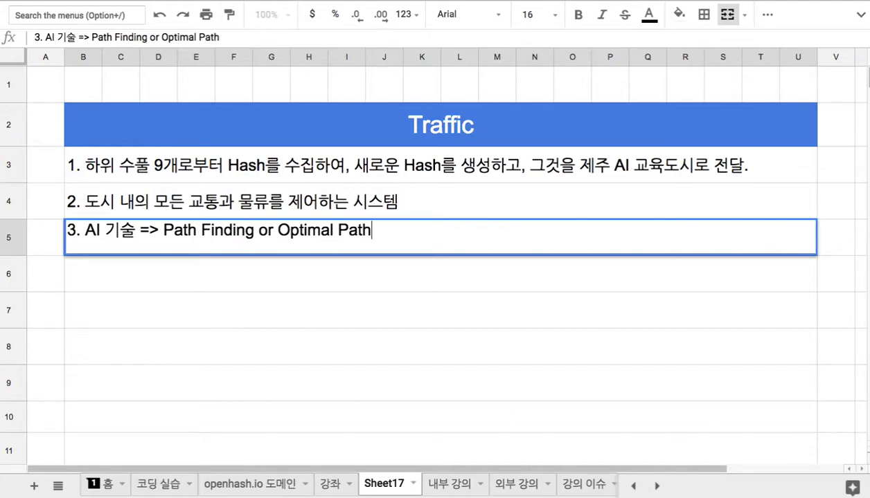
{"action": "left_click_drag", "start_coordinate": [160, 231], "coordinate": [374, 232]}
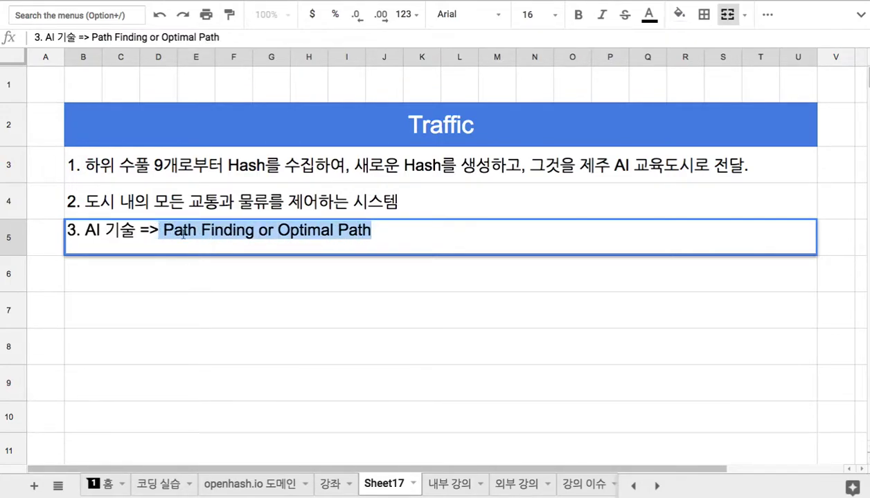
Step: Enter the fourth item "4. 도시 내의 교통 물류 비용을 최소화" in row 6
{"action": "left_click", "coordinate": [238, 287]}
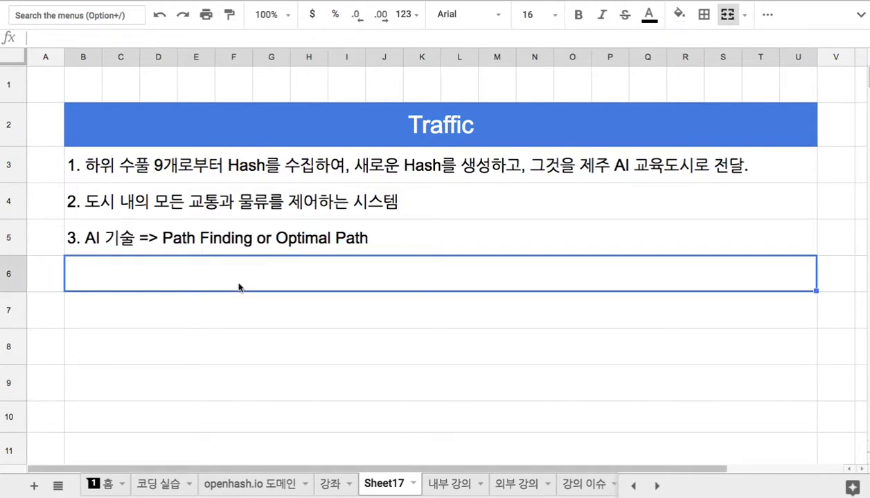
{"action": "type", "text": "4"}
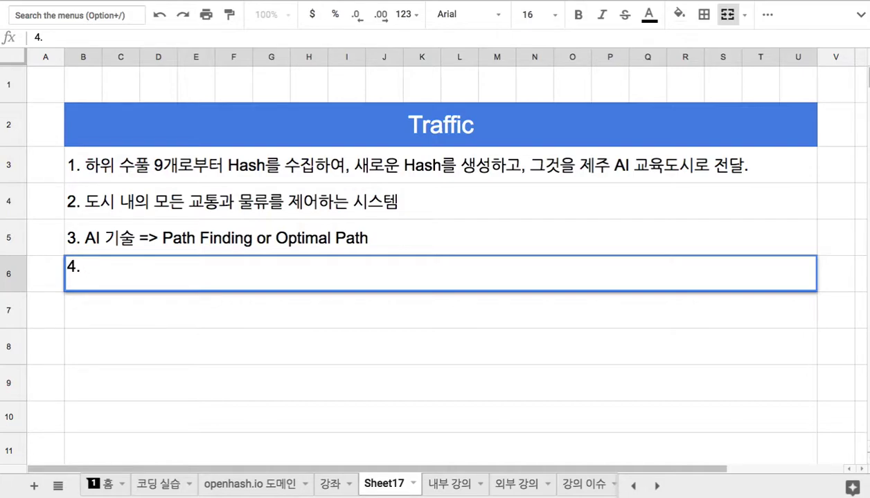
{"action": "type", "text": ". eh"}
{"action": "key", "text": "BackSpace"}
{"action": "key", "text": "BackSpace"}
{"action": "type", "text": "도시 내의 교통 물류 비용을 초최소화"}
{"action": "key", "text": "Return"}
Step: Enter the sub-item "1) 모든 교통 물류 수단의 (이동 거리 + 소요 시간)의 총합이 최소가 되는 지점을 찾는 것" in row 7
{"action": "type", "text": "1) 최단 시간 내에 각각"}
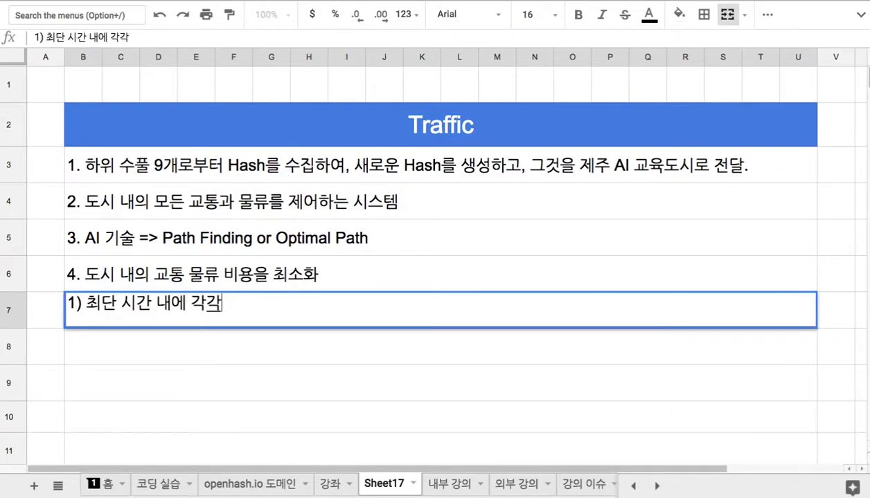
{"action": "left_click_drag", "start_coordinate": [85, 303], "coordinate": [222, 302]}
{"action": "type", "text": "도"}
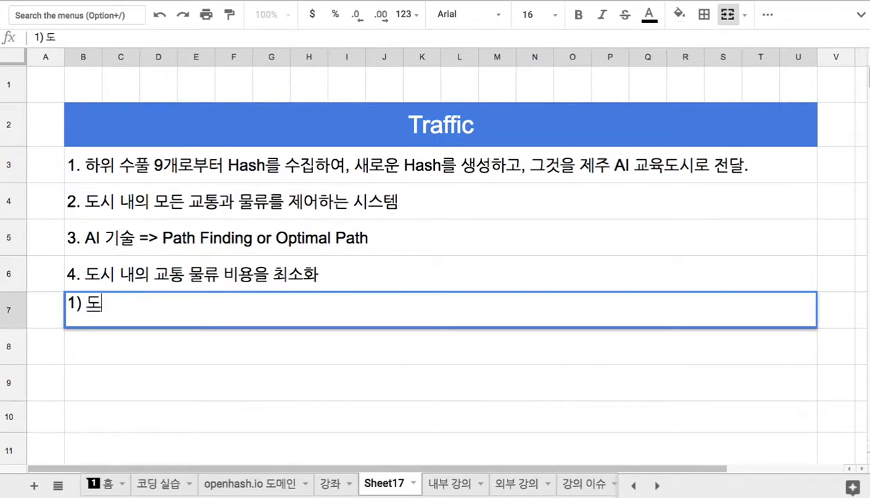
{"action": "key", "text": "BackSpace"}
{"action": "type", "text": "모든 교통"}
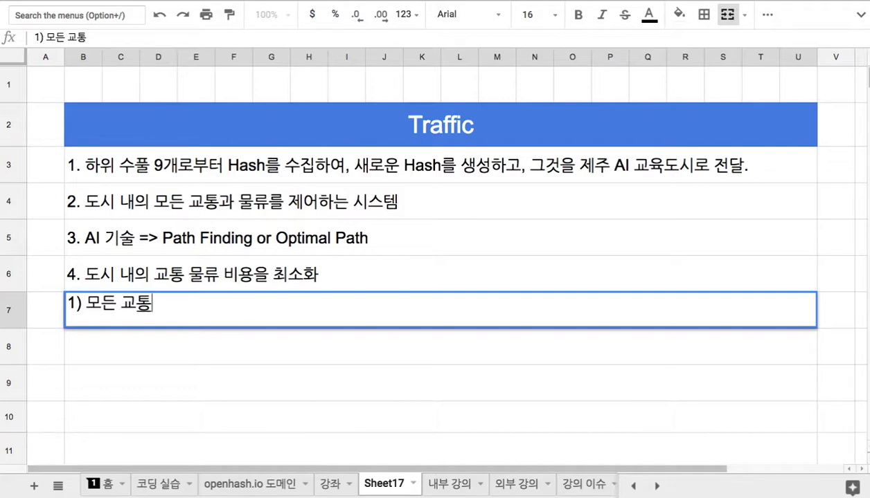
{"action": "type", "text": " 물류 수단의"}
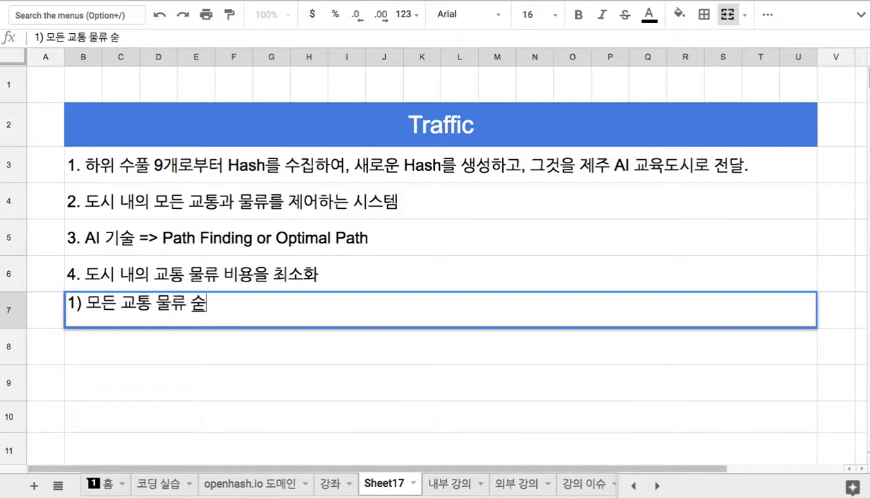
{"action": "type", "text": " 이동 거리"}
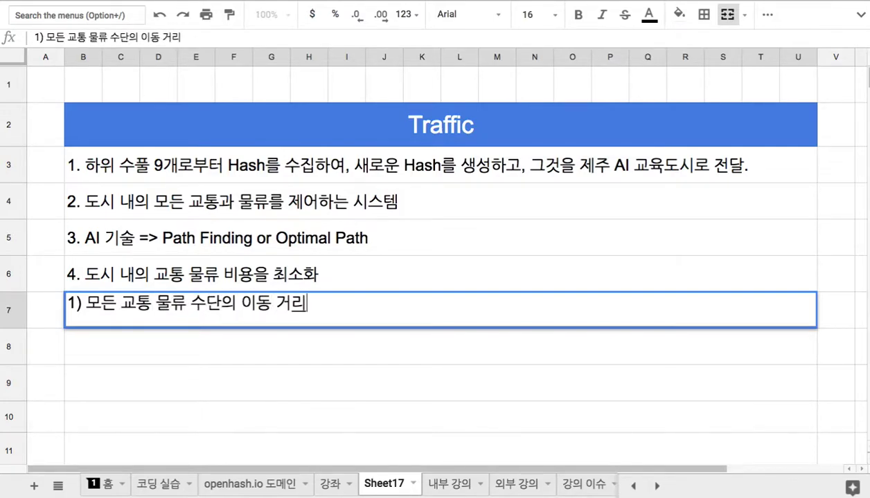
{"action": "type", "text": " + 소요 시간)"}
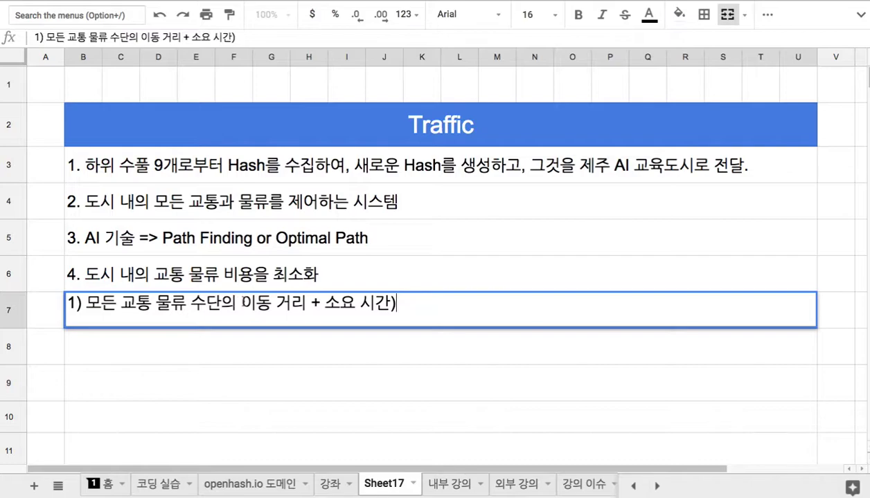
{"action": "left_click", "coordinate": [242, 303]}
{"action": "type", "text": "("}
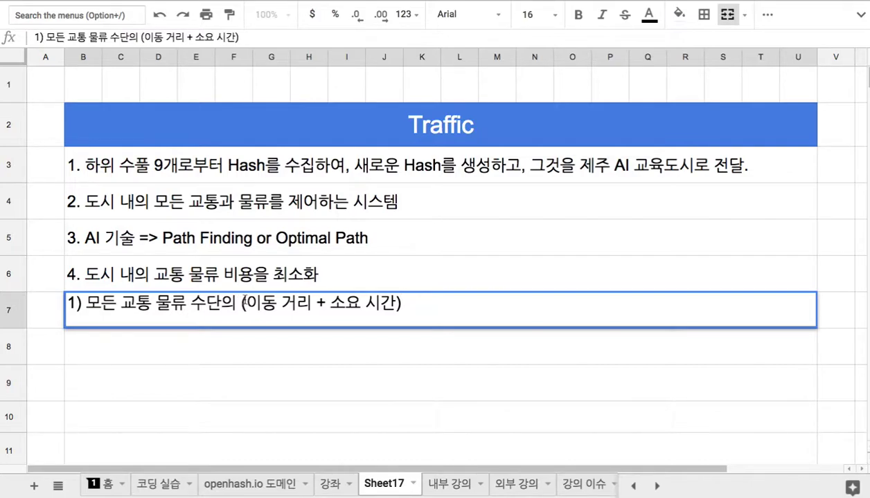
{"action": "left_click", "coordinate": [408, 305]}
{"action": "type", "text": "의 총합ㅇ이 최소가 ㄷ되는 지점을 ㅊ찾는 것"}
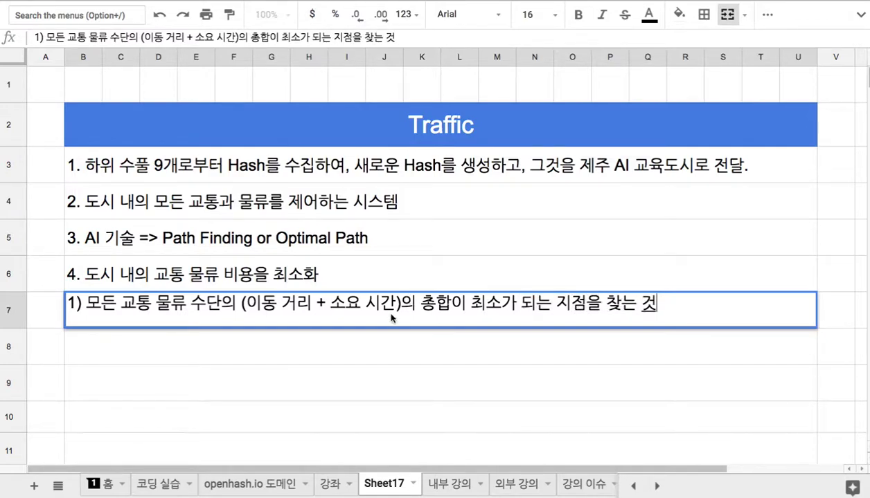
{"action": "key", "text": "Return"}
Step: Enter the sub-item "2) AI 모듈의 역할" in row 8 and the number "5." in row 9
{"action": "type", "text": "2)"}
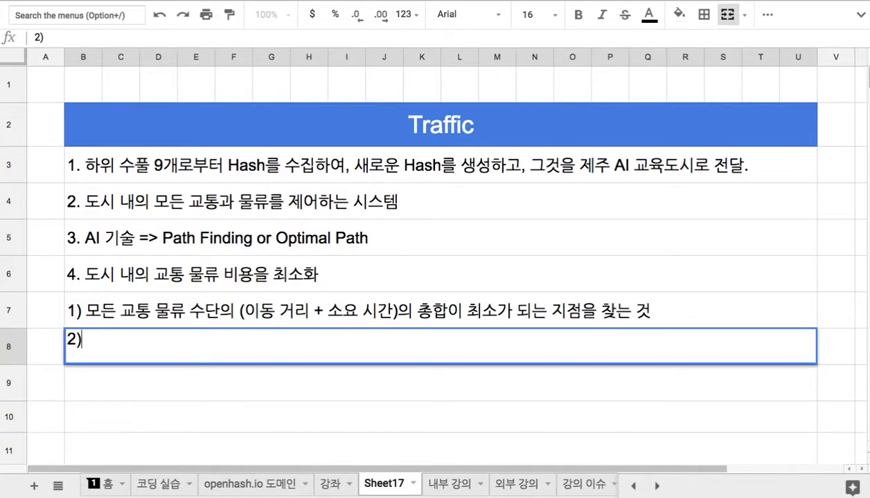
{"action": "type", "text": " AI 모듈"}
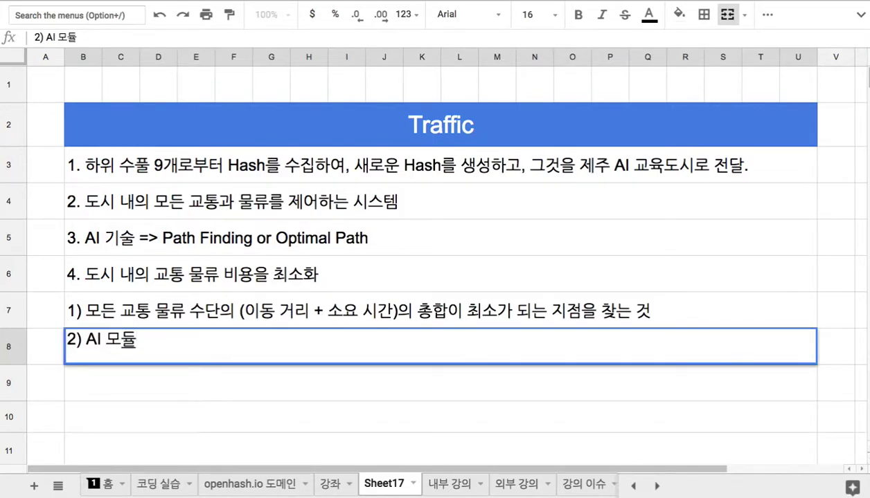
{"action": "type", "text": "의 역할"}
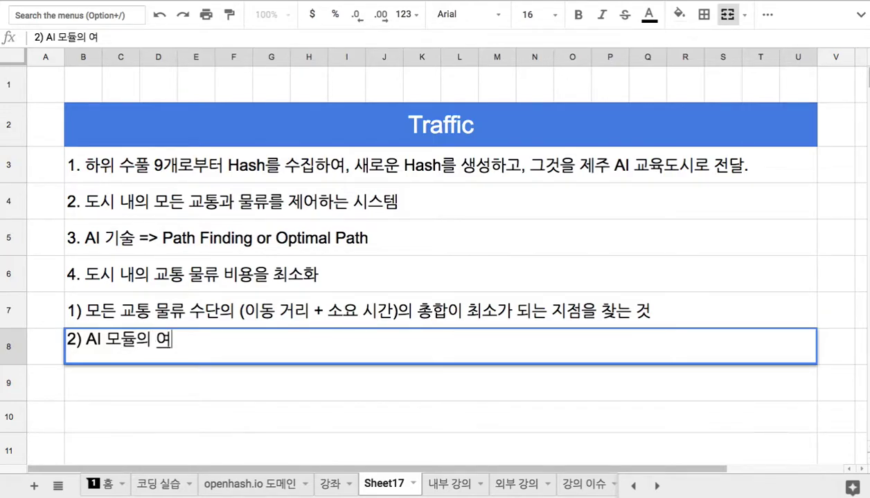
{"action": "key", "text": "Return"}
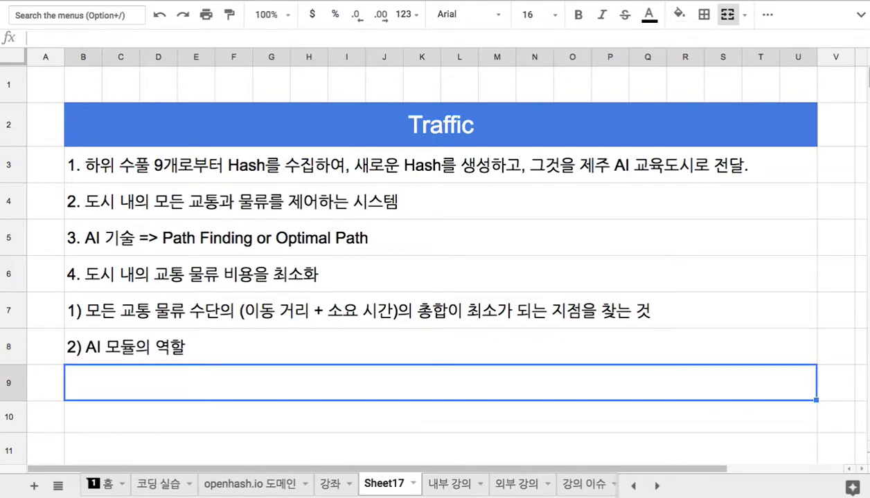
{"action": "type", "text": "5. 먀"}
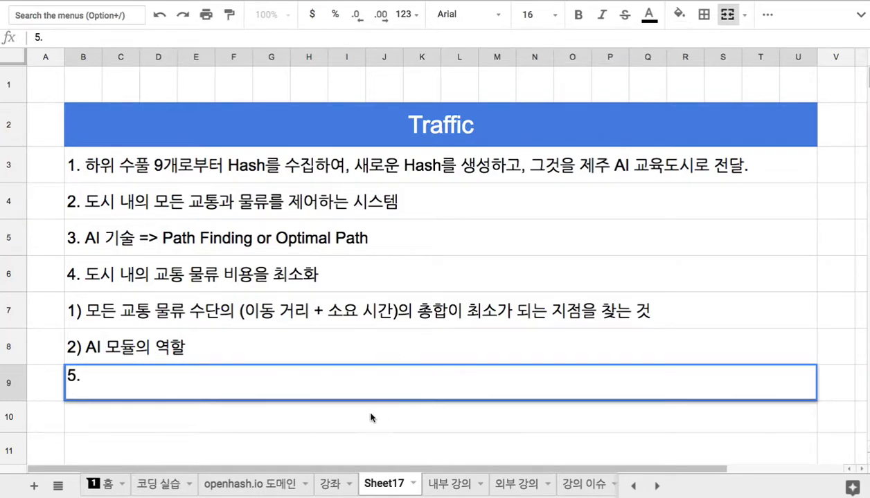
Step: Examine the AI and deep learning courses between 대학 2 and 대학 3 & 4 in the 홈 sheet's chart
{"action": "left_click", "coordinate": [108, 484]}
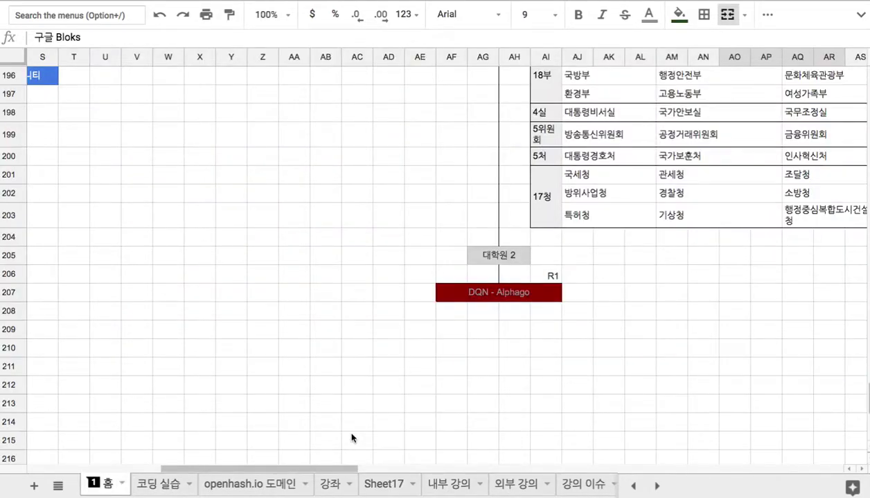
{"action": "scroll", "coordinate": [351, 438], "scroll_direction": "up", "scroll_amount": 8}
{"action": "left_click", "coordinate": [384, 296]}
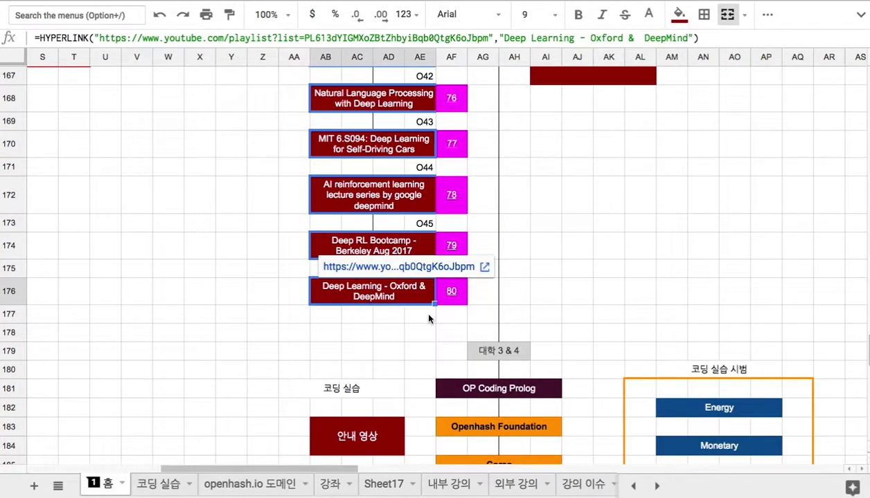
{"action": "scroll", "coordinate": [419, 308], "scroll_direction": "up", "scroll_amount": 1}
{"action": "scroll", "coordinate": [429, 318], "scroll_direction": "up", "scroll_amount": 1}
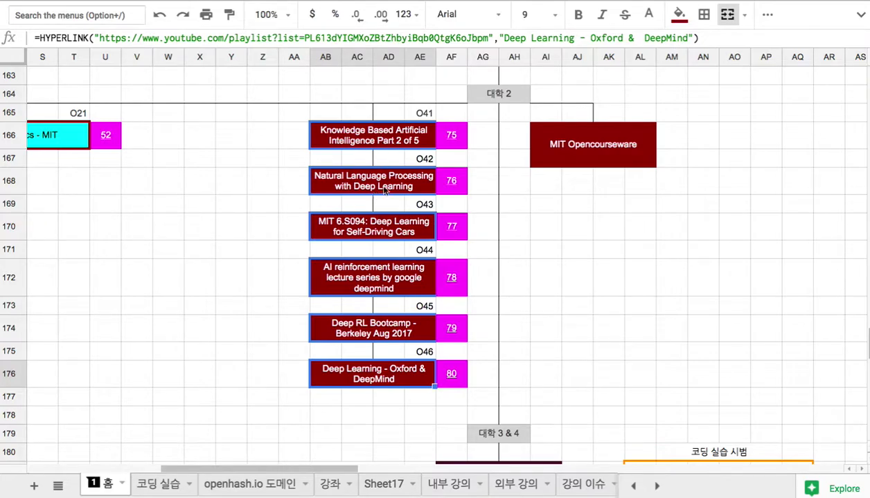
{"action": "scroll", "coordinate": [412, 353], "scroll_direction": "down", "scroll_amount": 3}
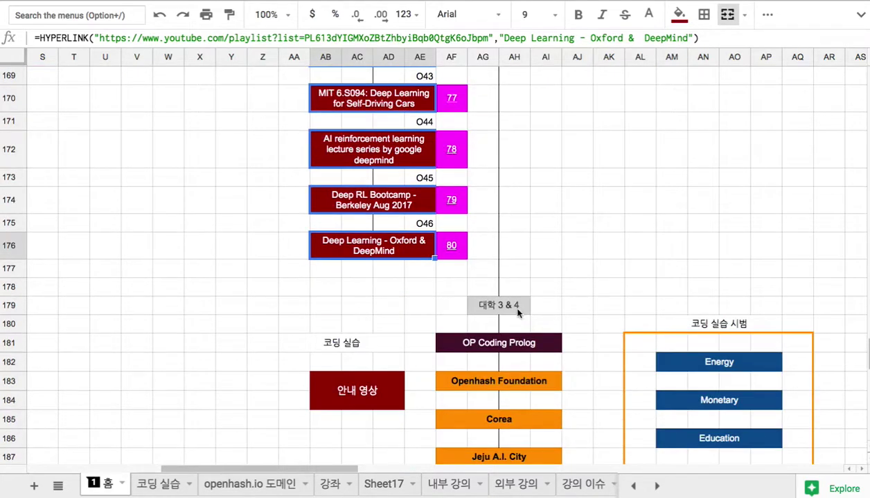
{"action": "left_click", "coordinate": [508, 307]}
{"action": "scroll", "coordinate": [510, 313], "scroll_direction": "up", "scroll_amount": 2}
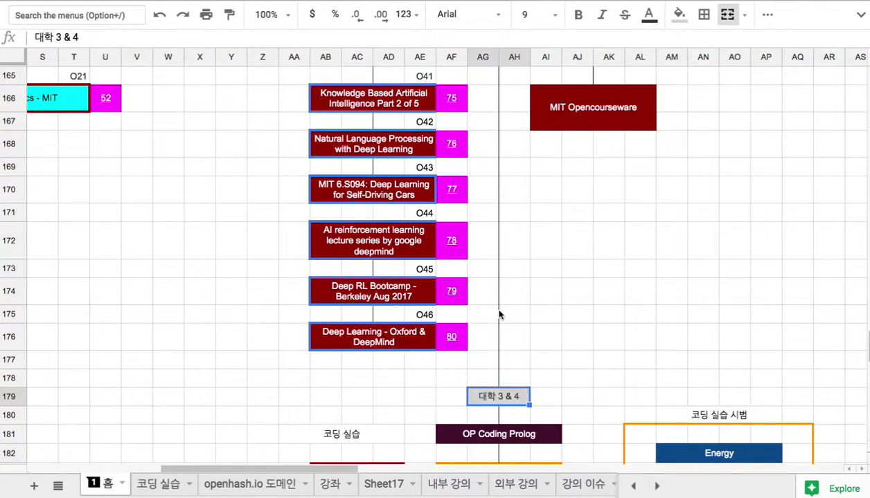
{"action": "left_click", "coordinate": [418, 335]}
{"action": "left_click_drag", "start_coordinate": [348, 90], "coordinate": [374, 337]}
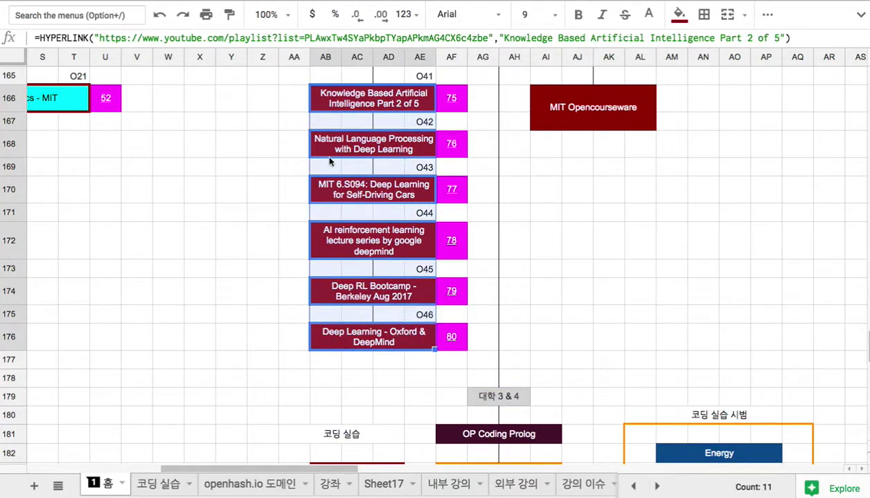
Step: Examine the 대학 1 and 중등 4 machine learning courses in the chart, including CNN - Stanford and Berkeley CS188
{"action": "scroll", "coordinate": [459, 142], "scroll_direction": "up", "scroll_amount": 5}
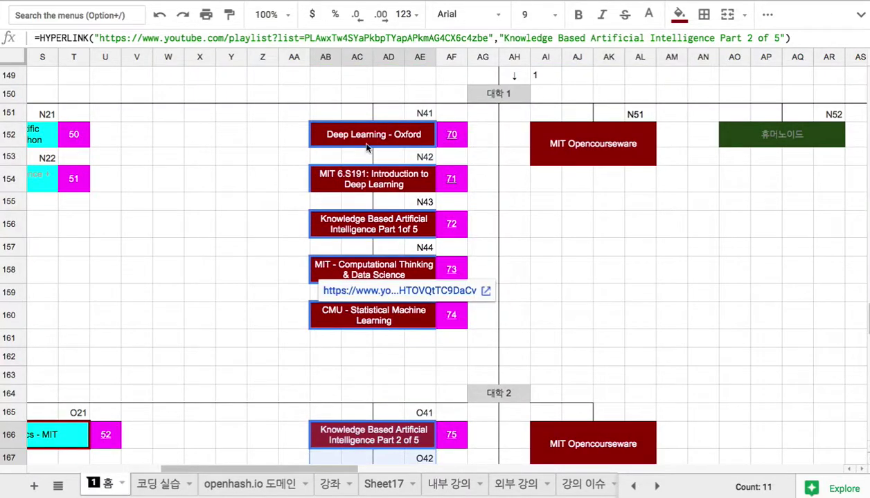
{"action": "left_click_drag", "start_coordinate": [374, 135], "coordinate": [386, 295]}
{"action": "scroll", "coordinate": [389, 275], "scroll_direction": "up", "scroll_amount": 5}
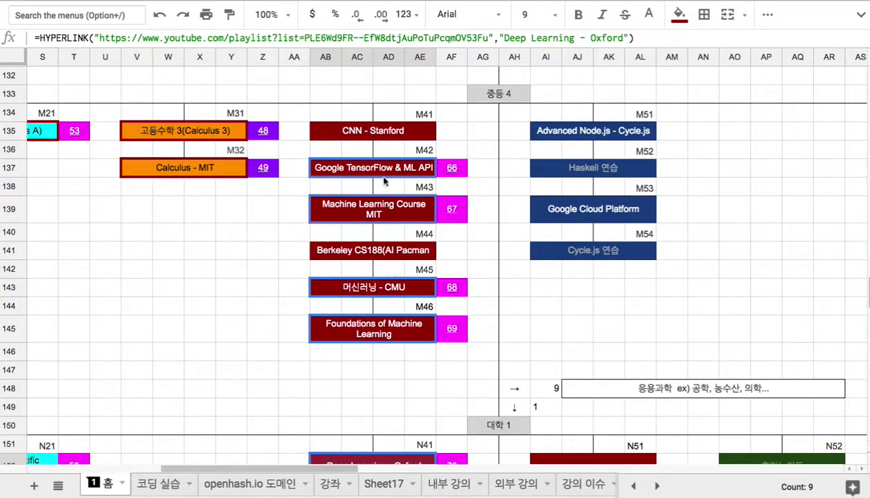
{"action": "left_click", "coordinate": [362, 138]}
{"action": "left_click", "coordinate": [373, 250]}
{"action": "left_click", "coordinate": [388, 136]}
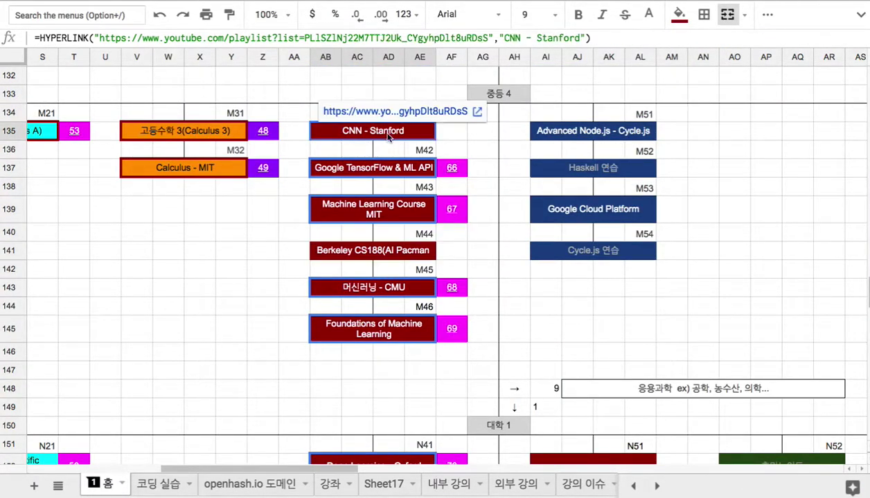
{"action": "left_click", "coordinate": [390, 257]}
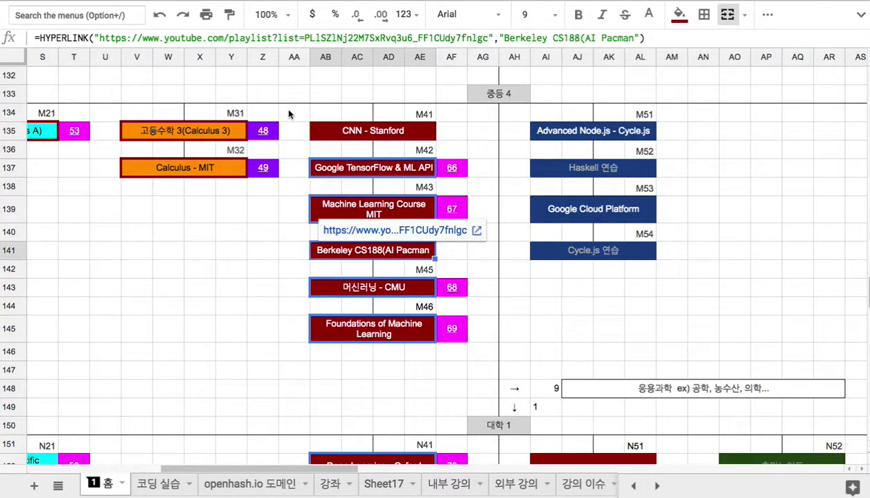
Step: Extend the title in Sheet17's blue header row to "Traffic = 도시의 교통 두뇌를 코딩"
{"action": "left_click", "coordinate": [383, 484]}
{"action": "left_click_drag", "start_coordinate": [290, 148], "coordinate": [339, 350]}
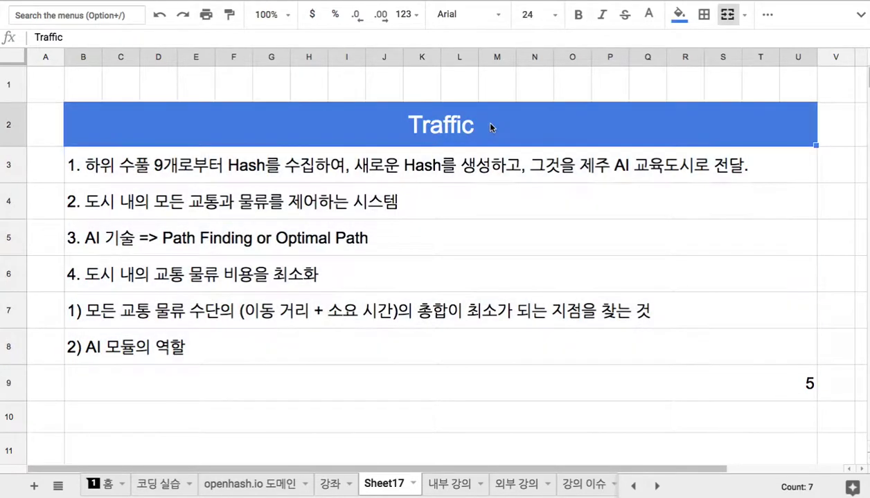
{"action": "double_click", "coordinate": [480, 120]}
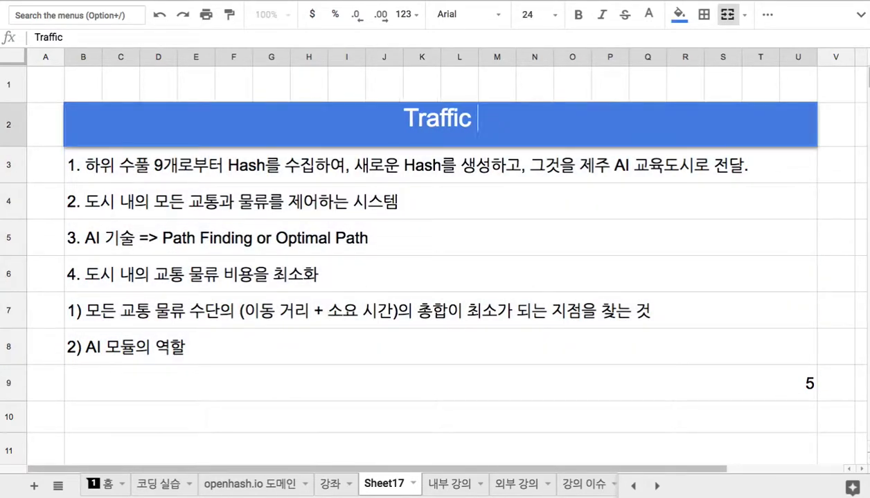
{"action": "type", "text": "= 도"}
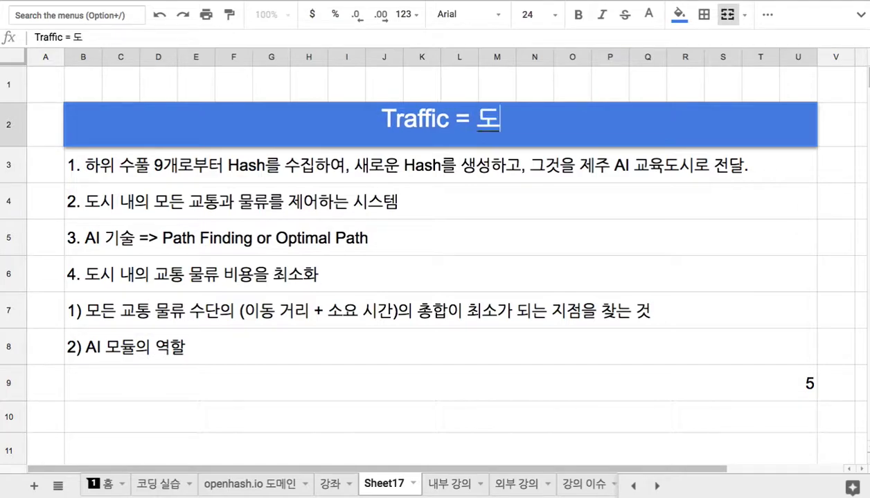
{"action": "type", "text": "시의 교통 두"}
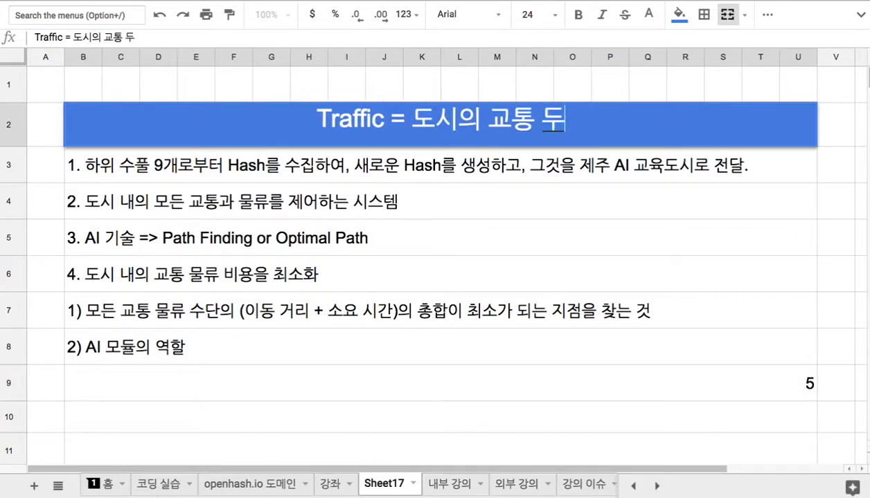
{"action": "type", "text": "뇌를 코딩"}
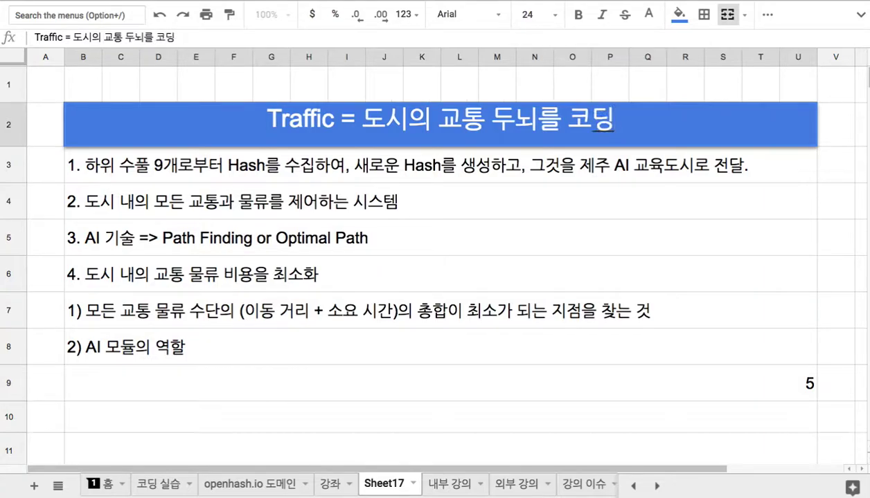